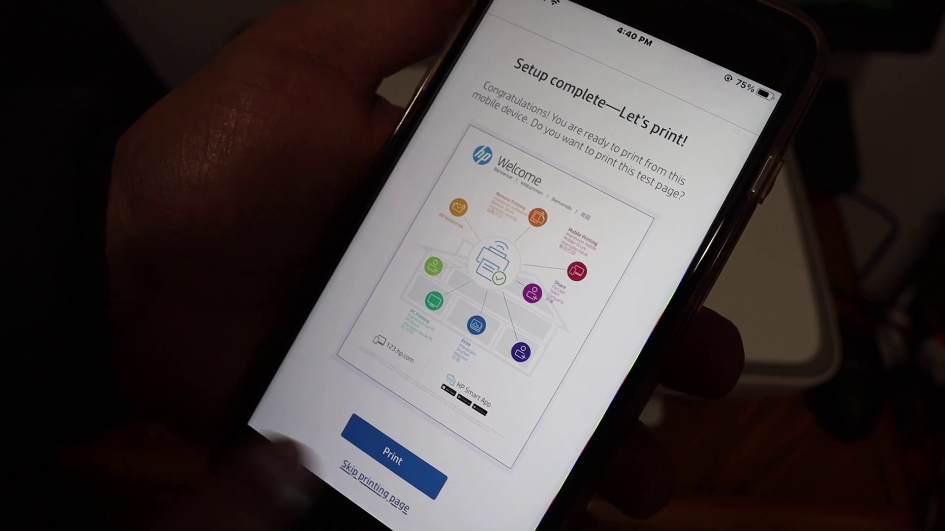
Print the welcome test page and skip sending download links to other devices
click(402, 443)
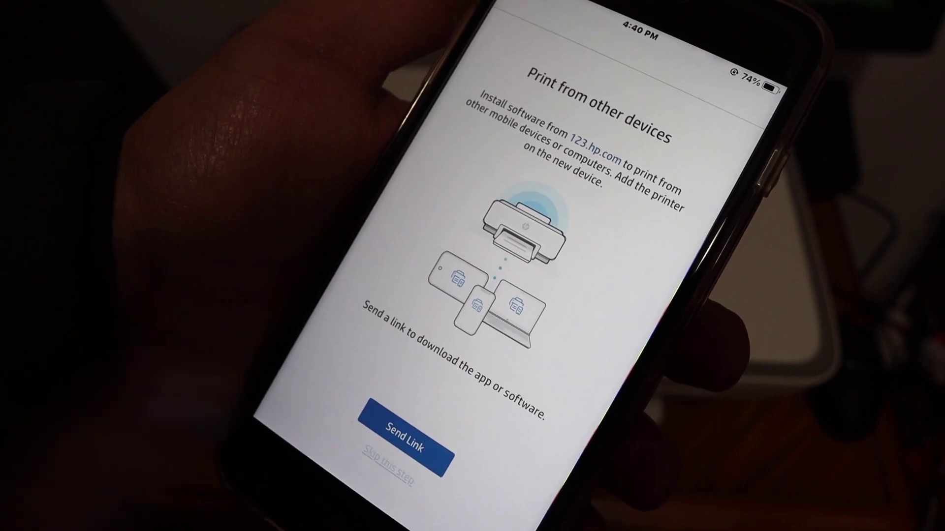
click(387, 480)
click(516, 318)
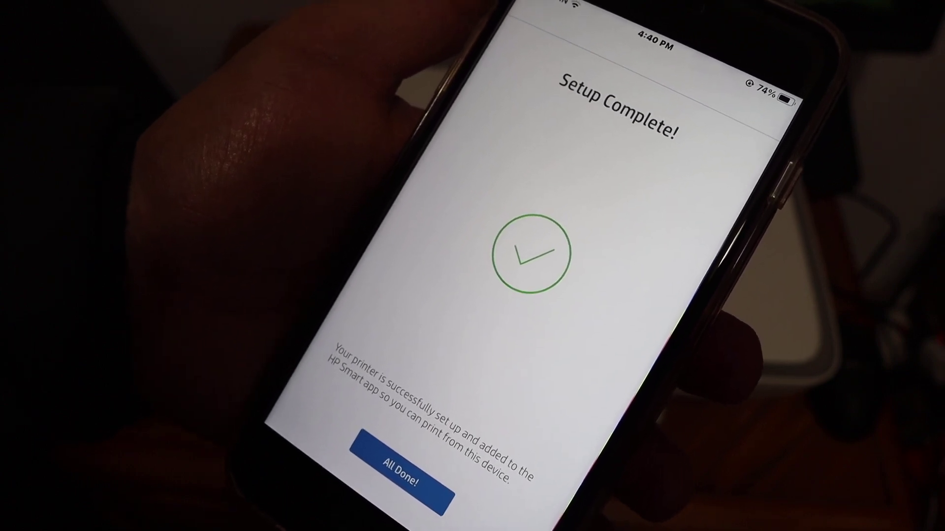
Select All Done! to open the home dashboard showing the DeskJet 2700 series as Ready
click(402, 458)
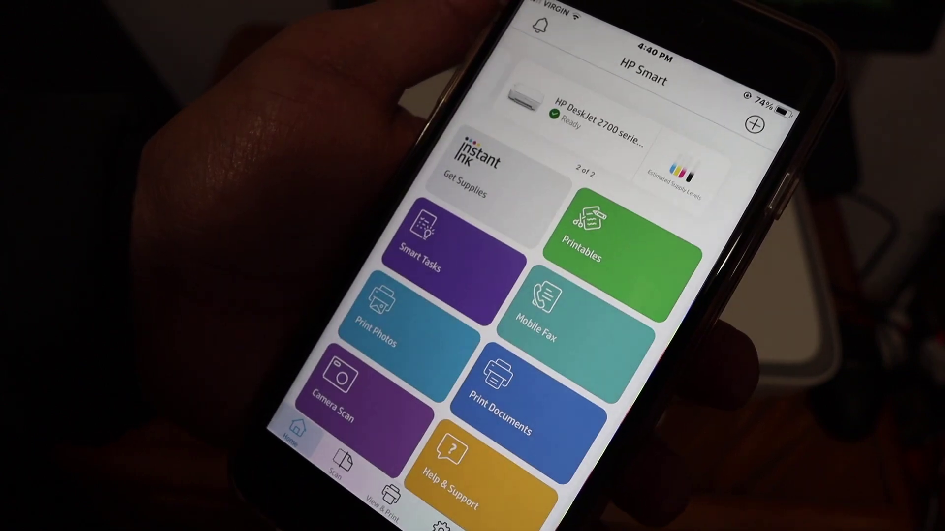